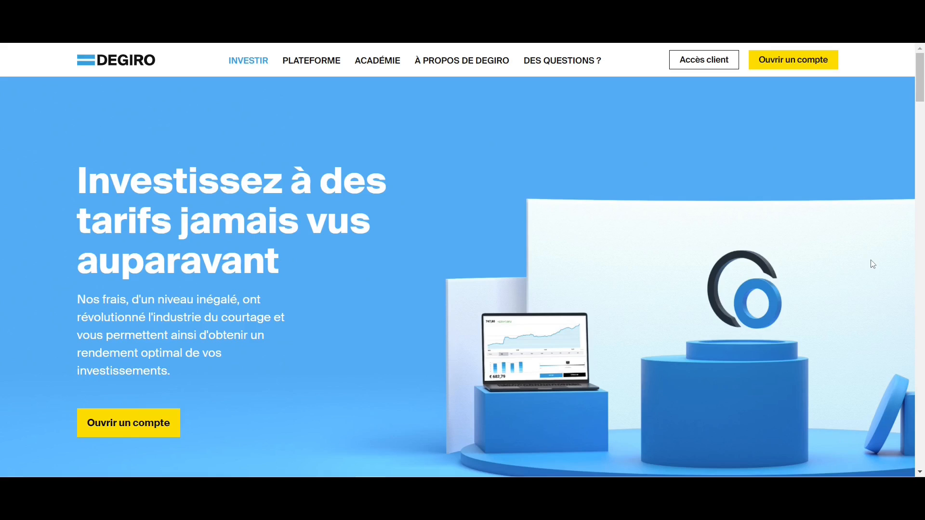
Step: Review the DEGIRO stock fee comparison against the other brokers on the pricing page
scroll(873, 264, "down", 10)
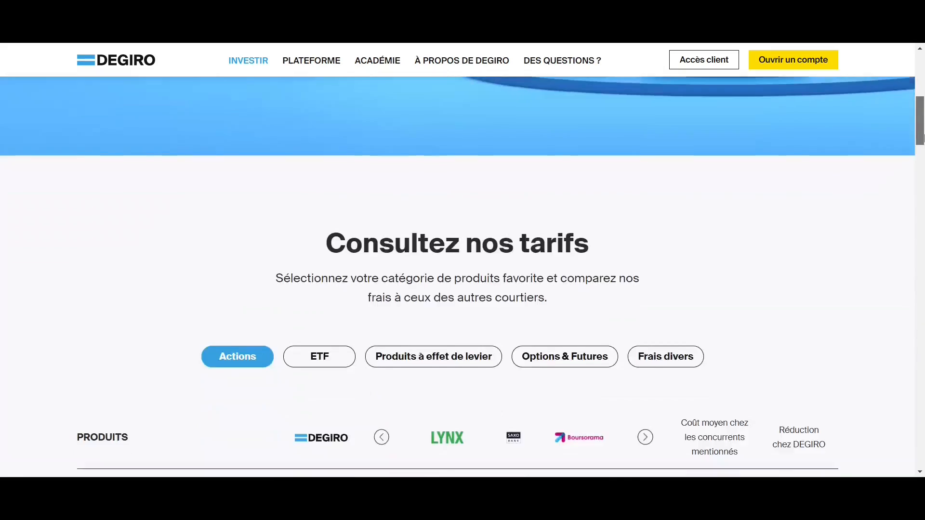
scroll(922, 166, "up", 1)
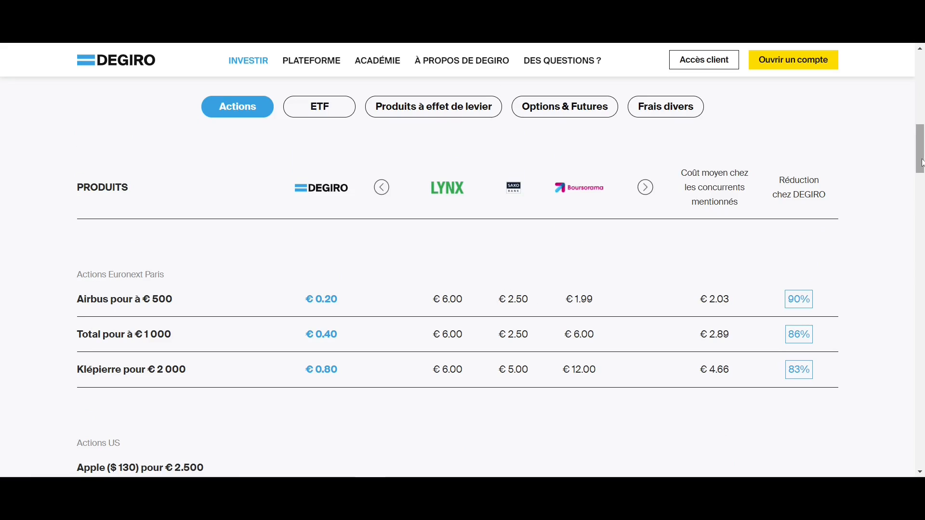
left_click_drag(921, 163, 921, 92)
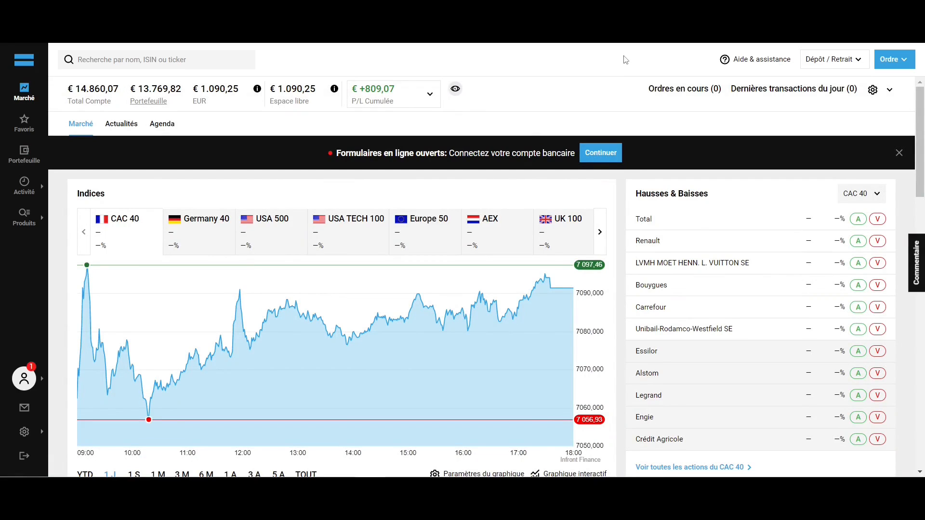
Step: View the deposit and withdrawal options for the trading account, and close them again
left_click(775, 66)
left_click(824, 64)
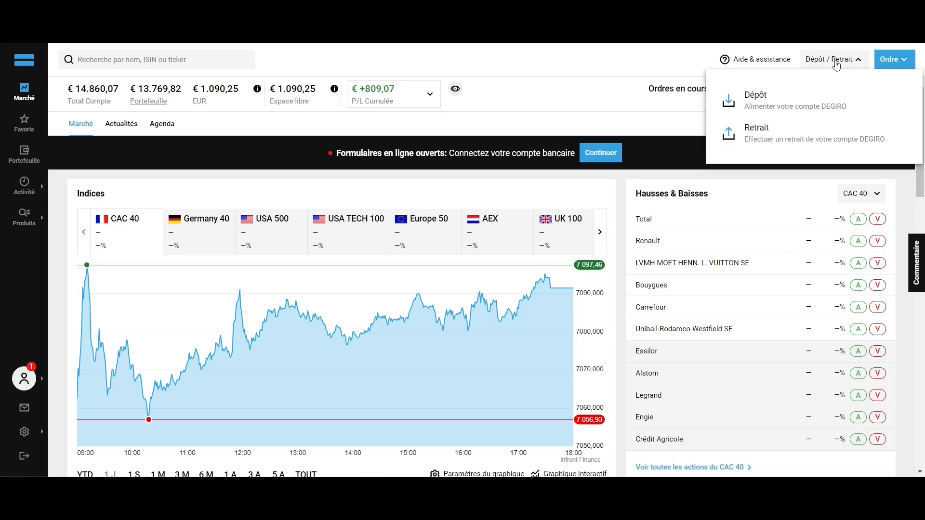
left_click(836, 65)
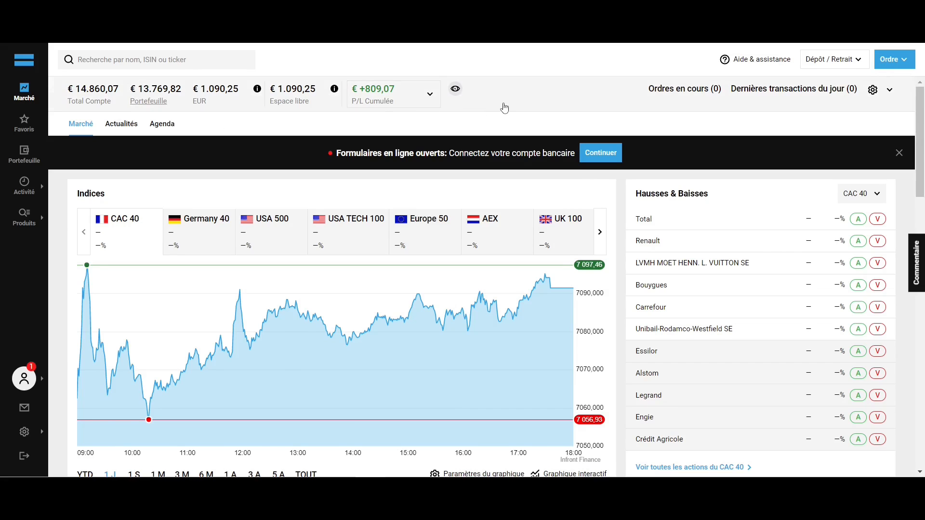
Step: Look through the news, agenda and currencies on the market overview, and review the list of favourite stocks
scroll(617, 195, "down", 5)
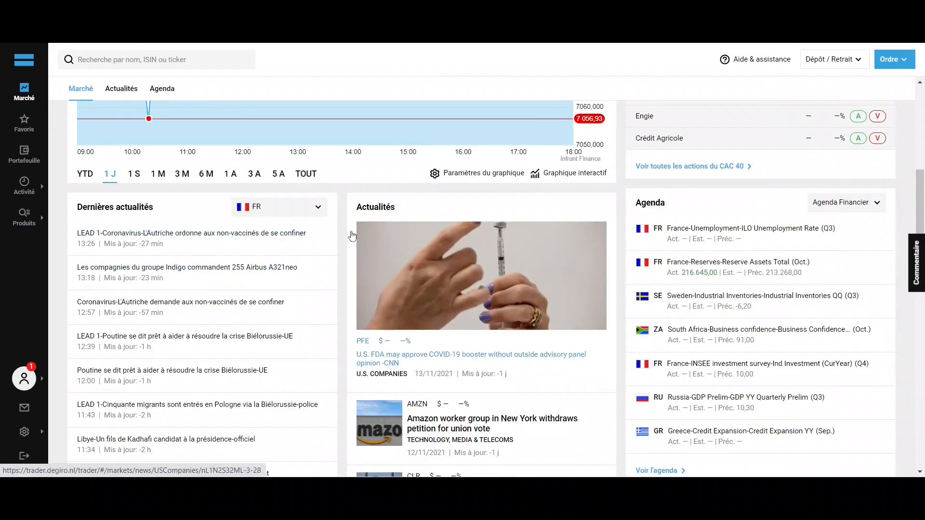
scroll(349, 236, "down", 4)
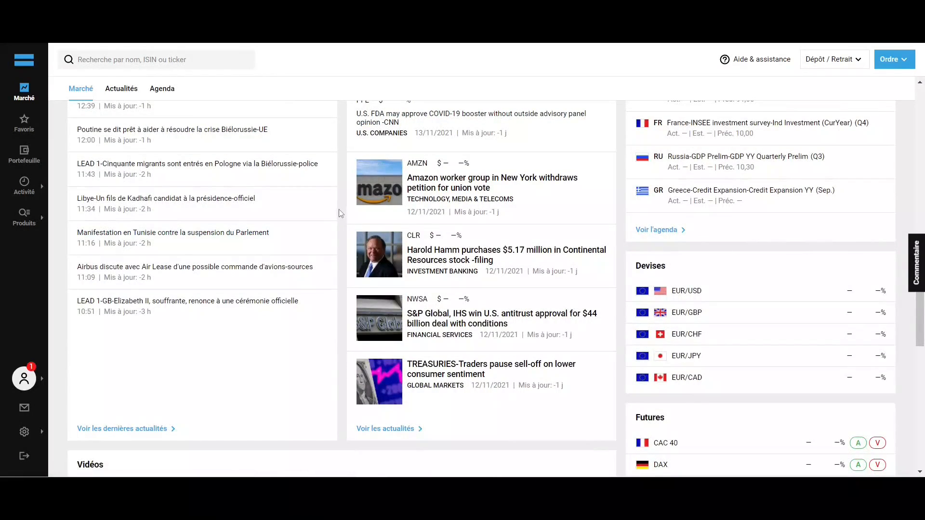
left_click(24, 121)
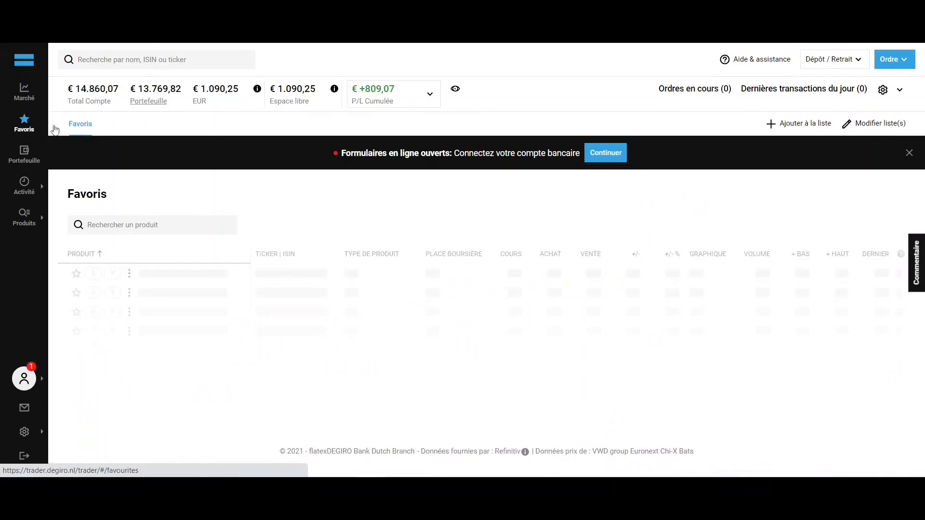
scroll(264, 188, "down", 3)
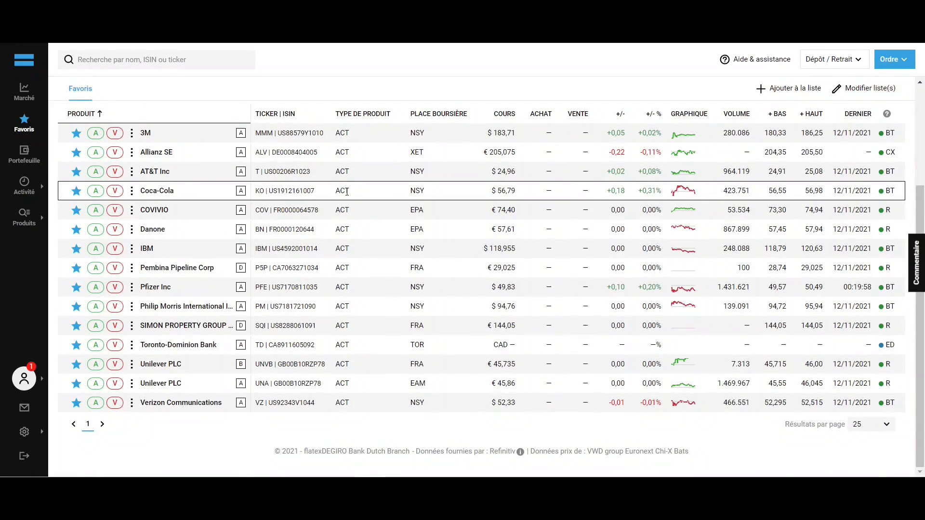
scroll(347, 191, "up", 3)
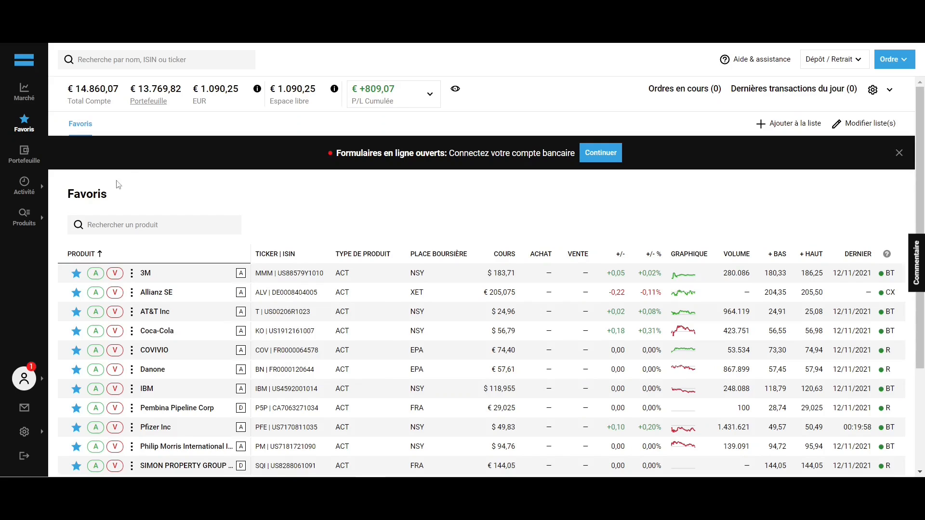
Step: List all stocks for France in the product catalogue, and hide the account balances
left_click(22, 223)
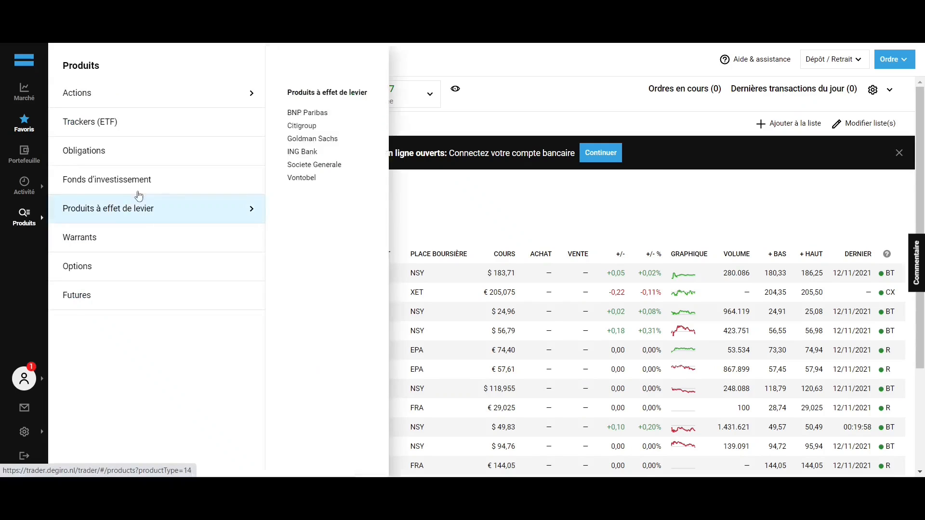
mouse_move(166, 93)
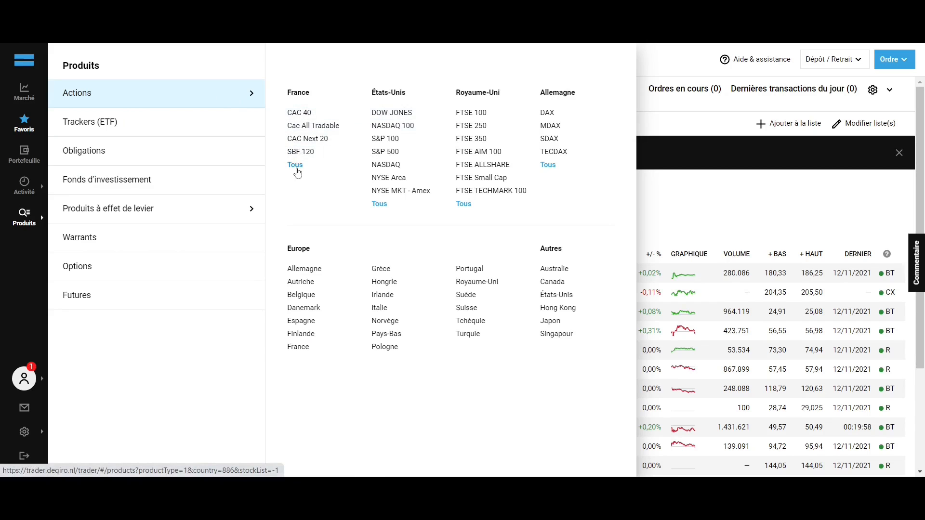
left_click(295, 166)
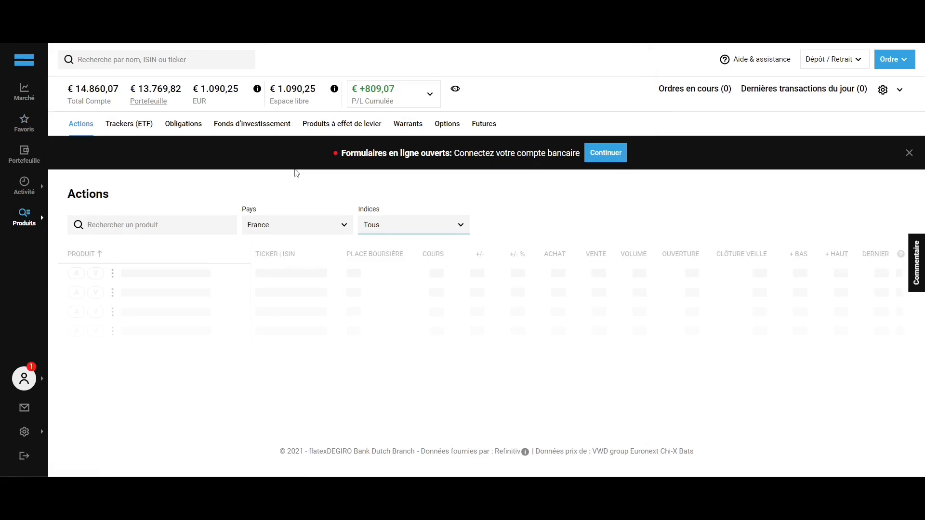
left_click(455, 88)
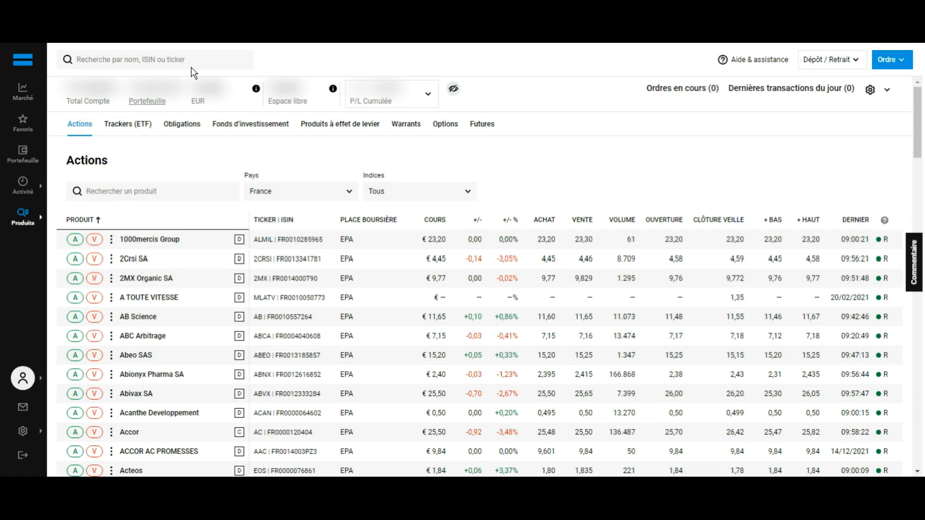
Step: Search for "Sysco Corp" and open its NSY listing in USD
left_click(190, 63)
type("Sysco Cor")
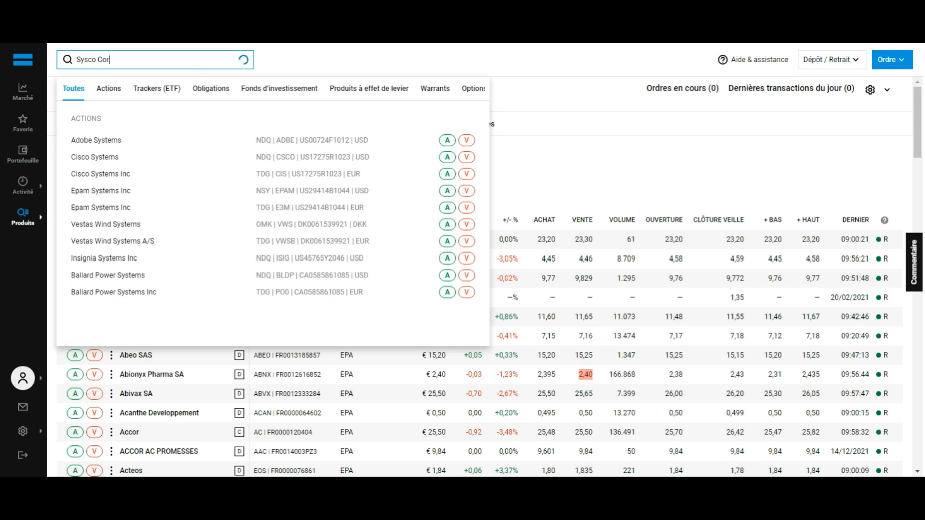
type("p")
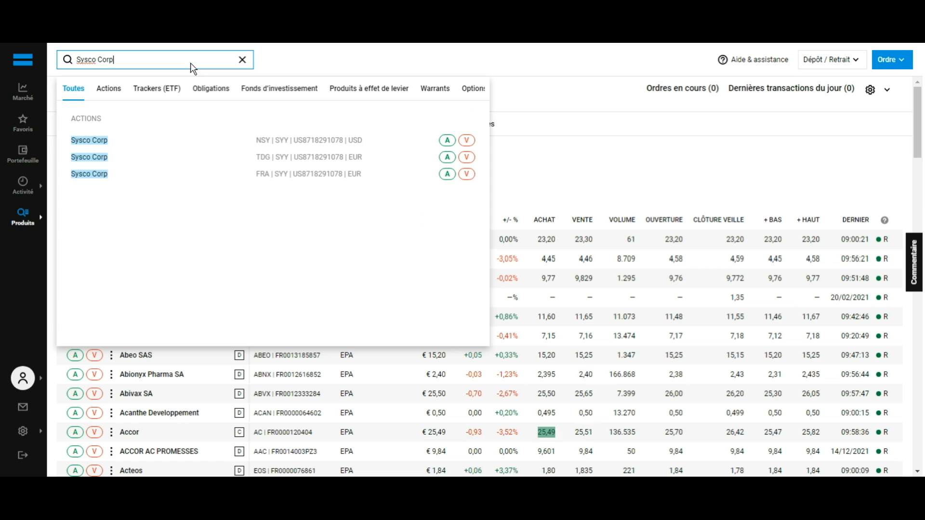
left_click(169, 145)
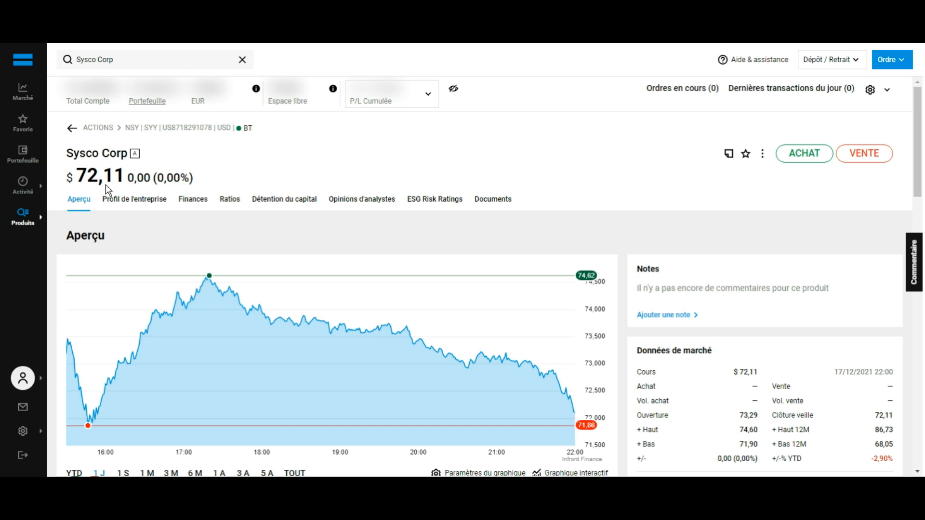
Step: Examine Sysco Corp's chart, news, market data and dividend information, and its income statement charts
scroll(106, 184, "down", 1)
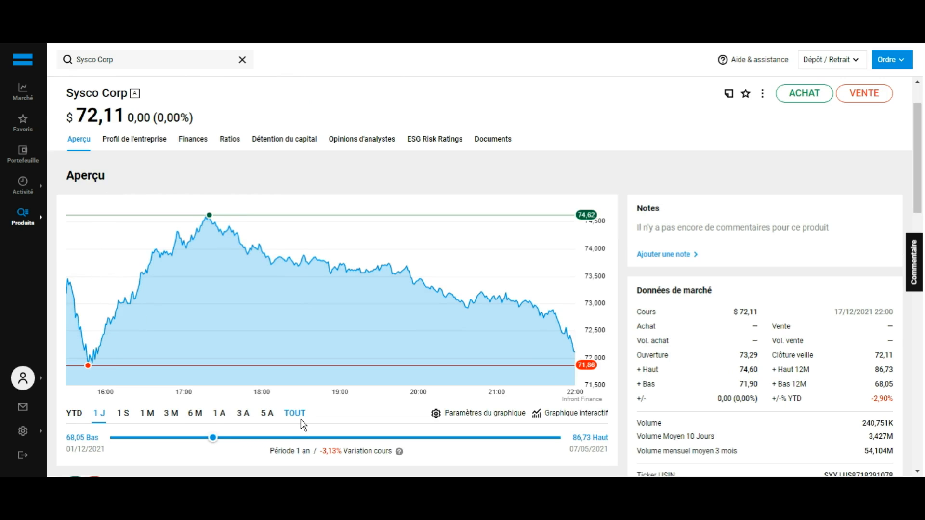
scroll(301, 419, "down", 4)
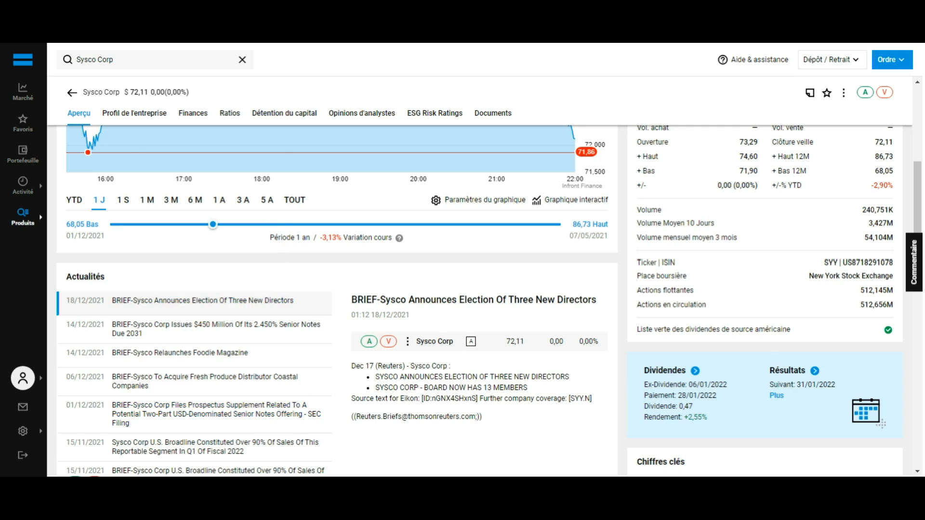
scroll(275, 219, "up", 4)
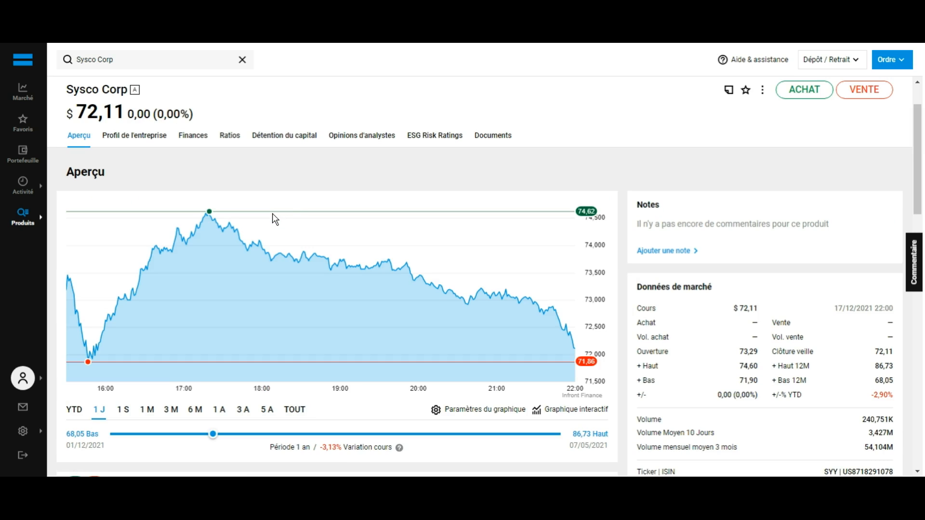
left_click(195, 137)
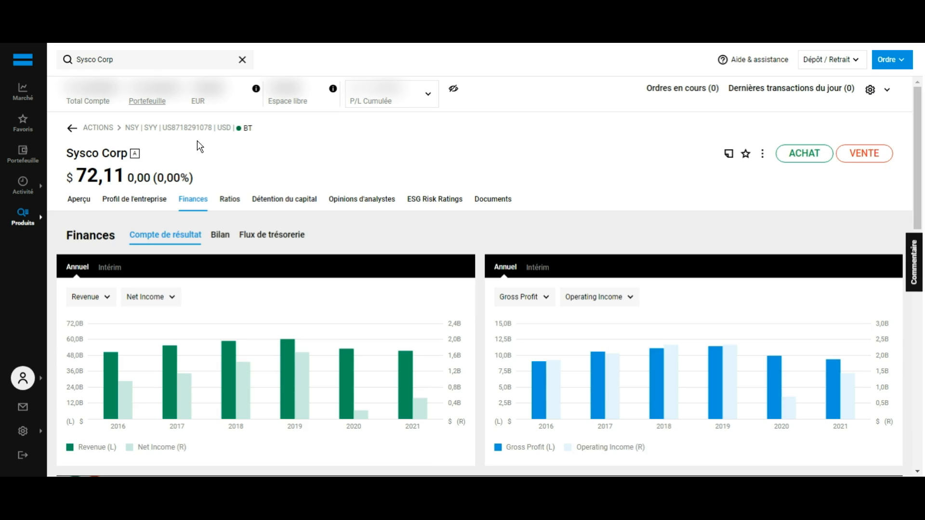
left_click(80, 199)
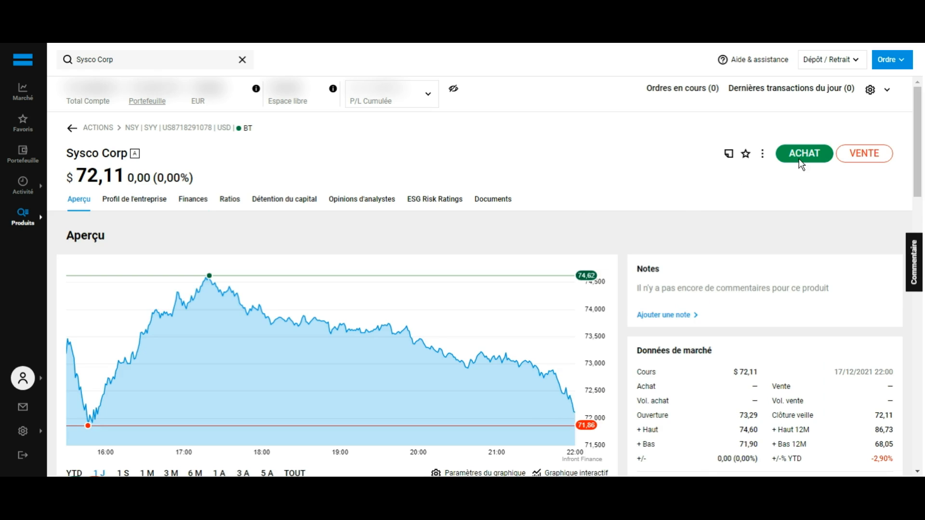
Step: Prepare a buy order for 1 Sysco Corp share with order type "Au marché", and close the order form without submitting it
left_click(811, 158)
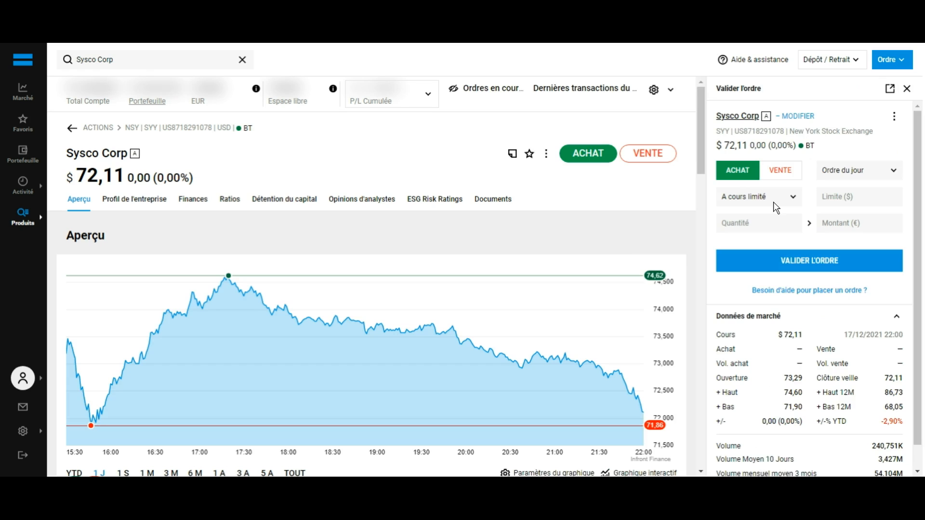
left_click(759, 209)
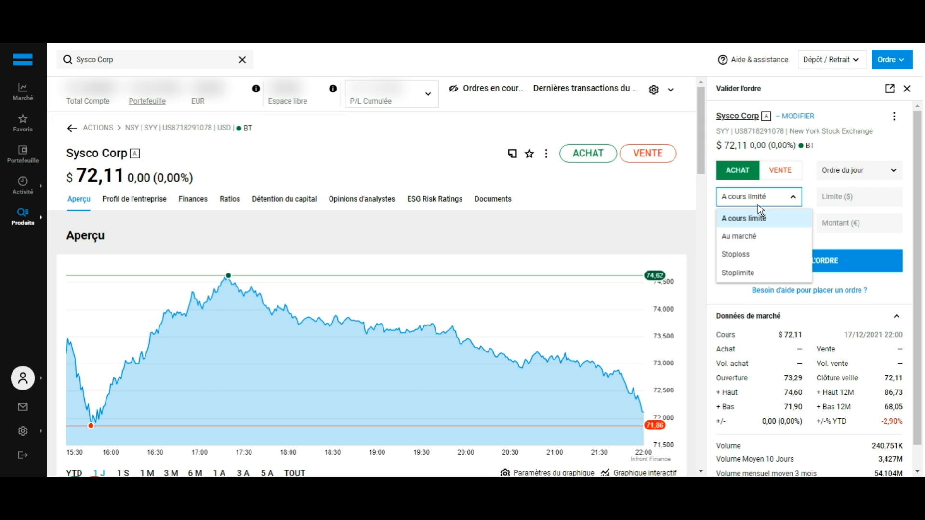
left_click(774, 244)
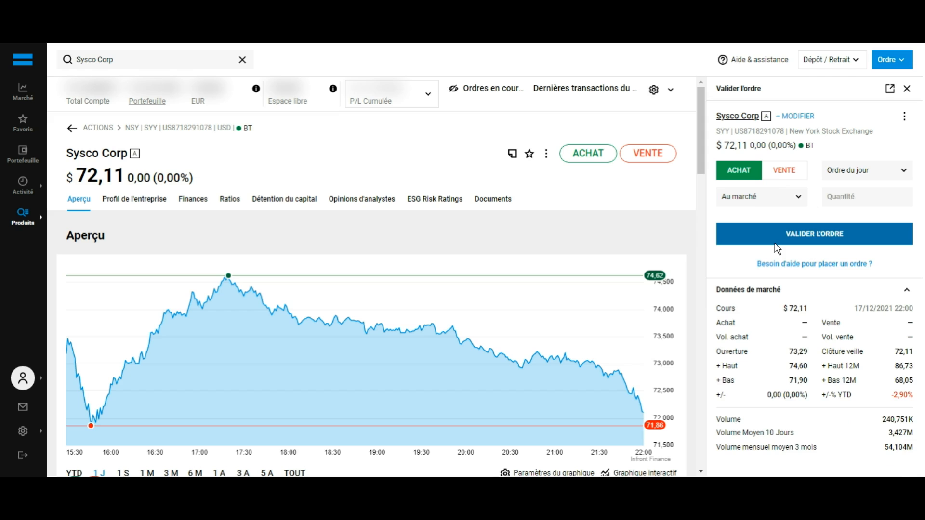
left_click(870, 203)
type("1")
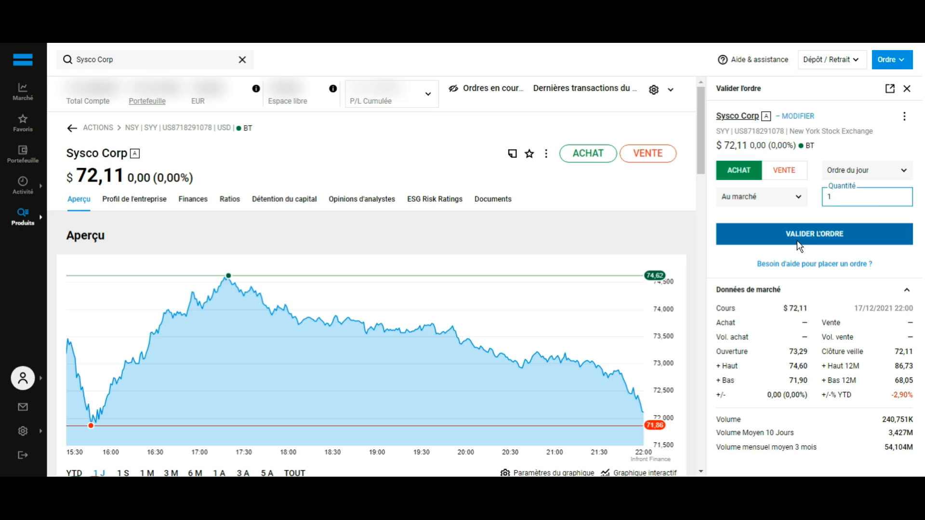
left_click(906, 89)
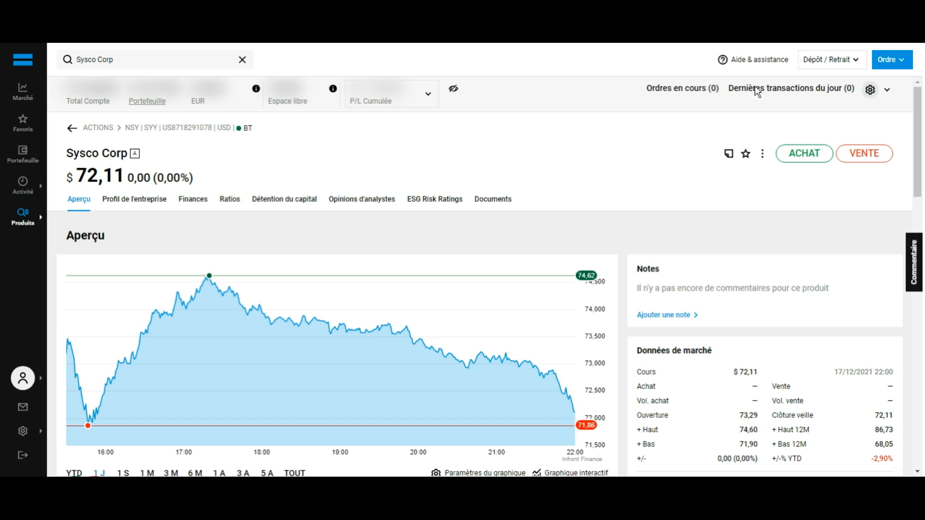
Step: Review the portfolio's open positions and the upcoming dividends
left_click(30, 165)
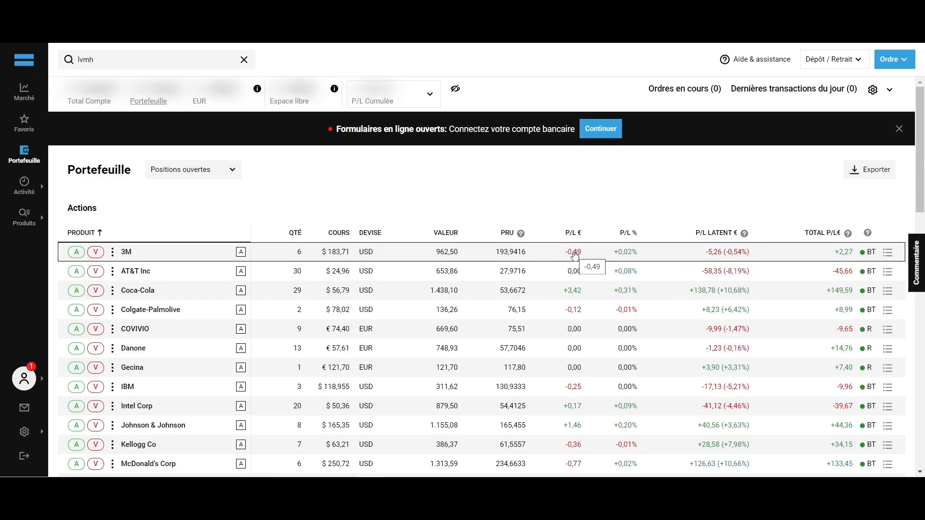
scroll(629, 236, "down", 10)
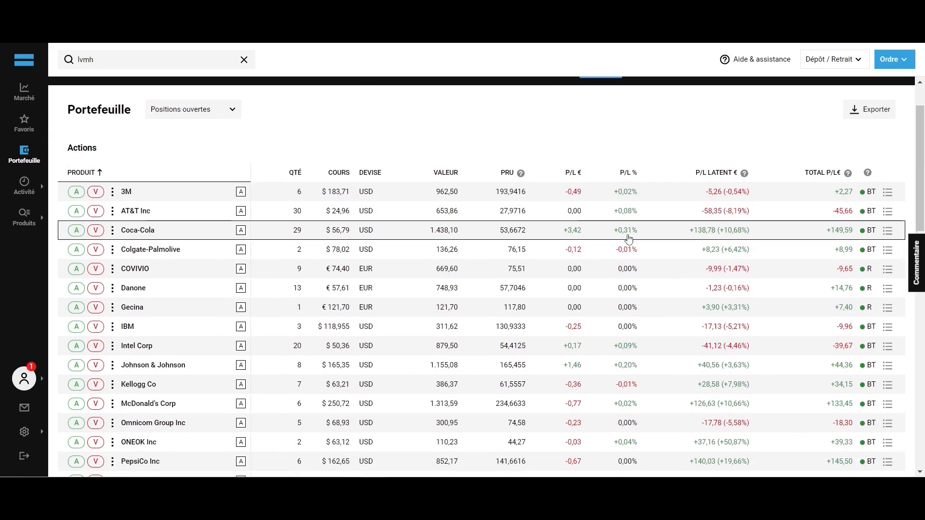
scroll(628, 236, "down", 7)
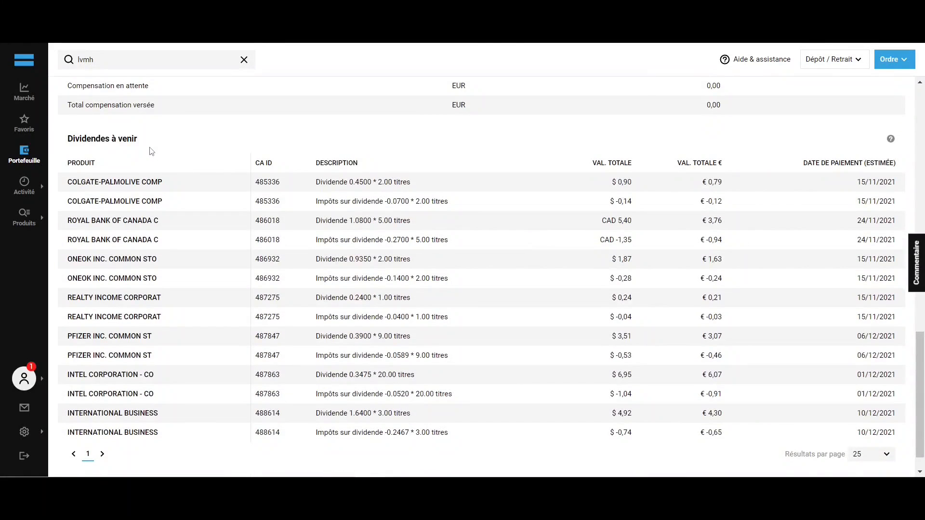
scroll(152, 151, "up", 17)
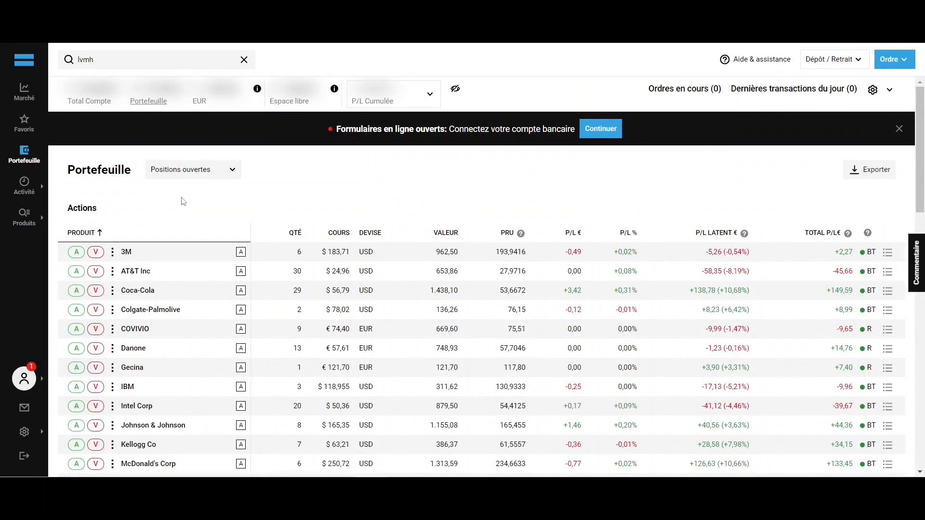
Step: Fill in a sell order for 1 share of the 3M position with order type "Au marché"
left_click(96, 253)
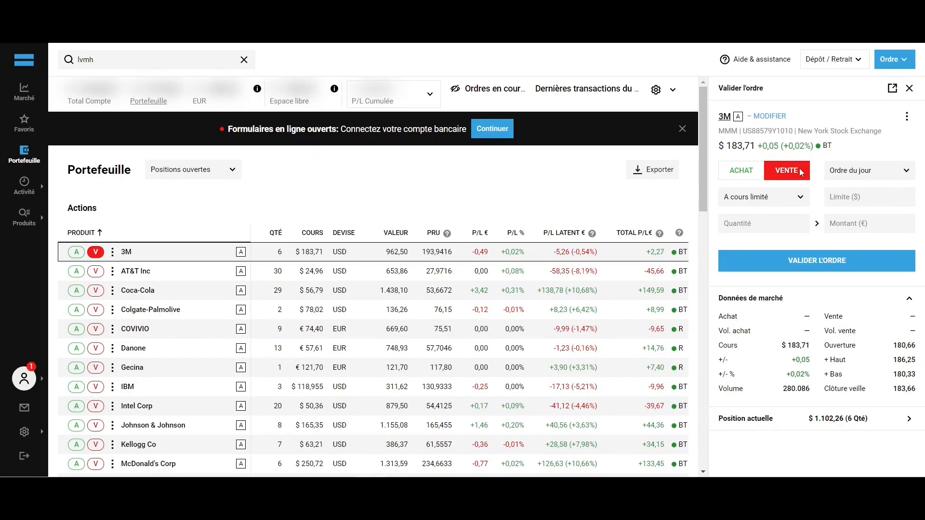
left_click(787, 201)
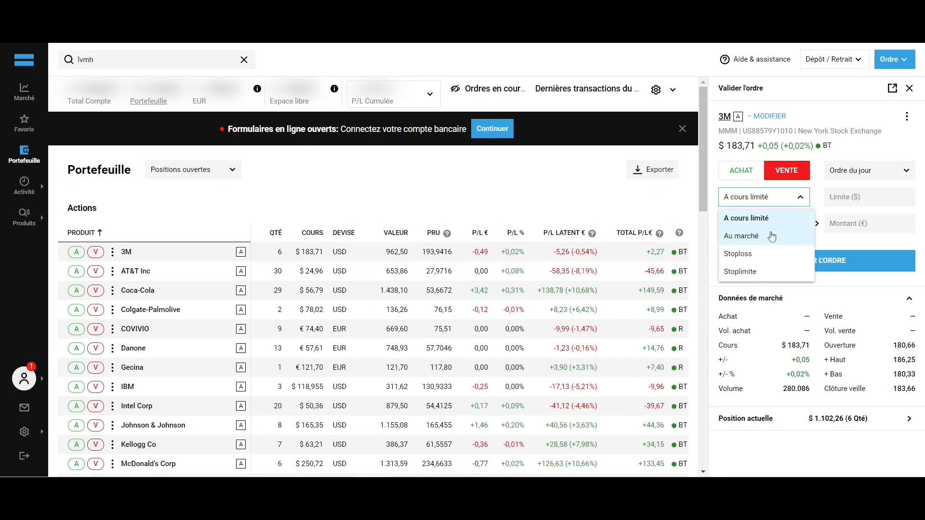
left_click(771, 237)
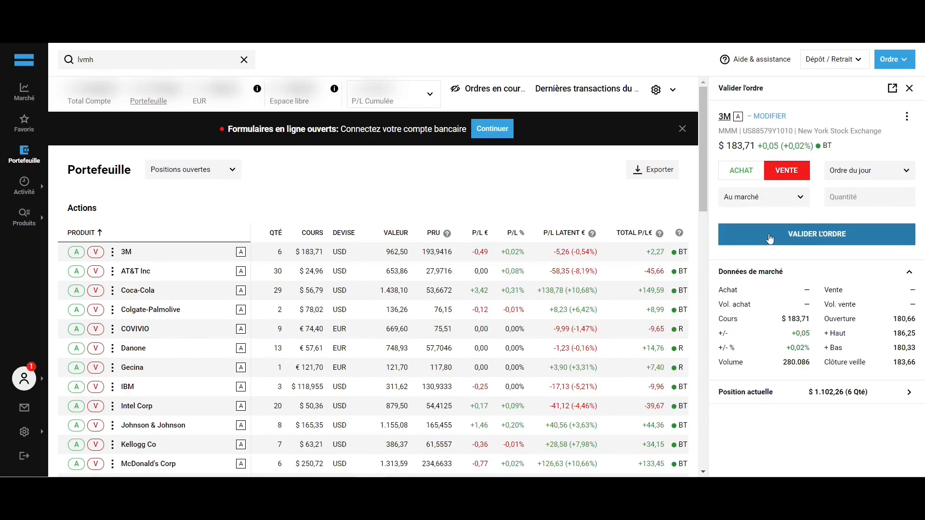
left_click(849, 196)
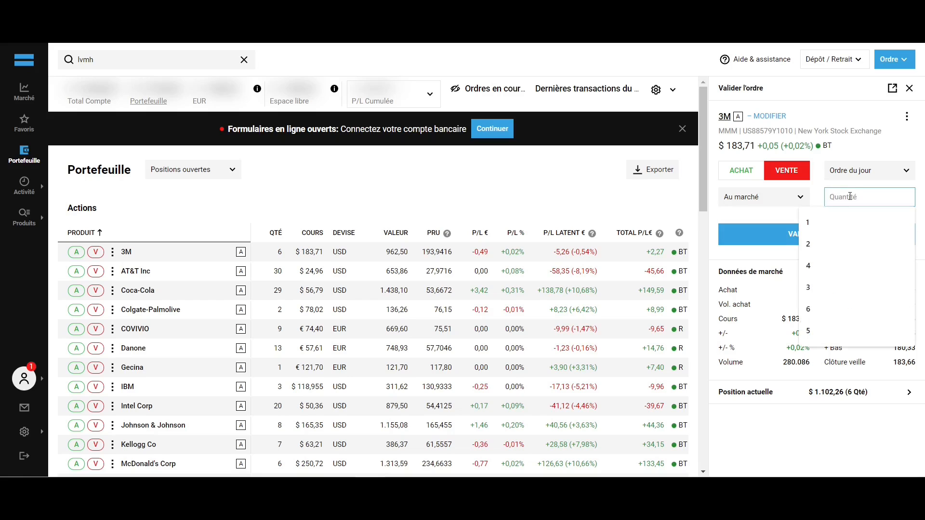
type("1")
left_click(819, 191)
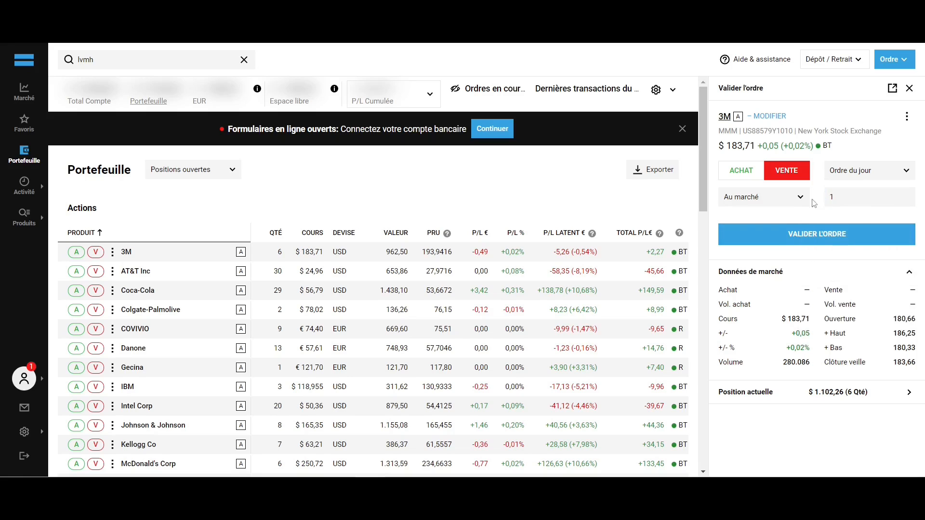